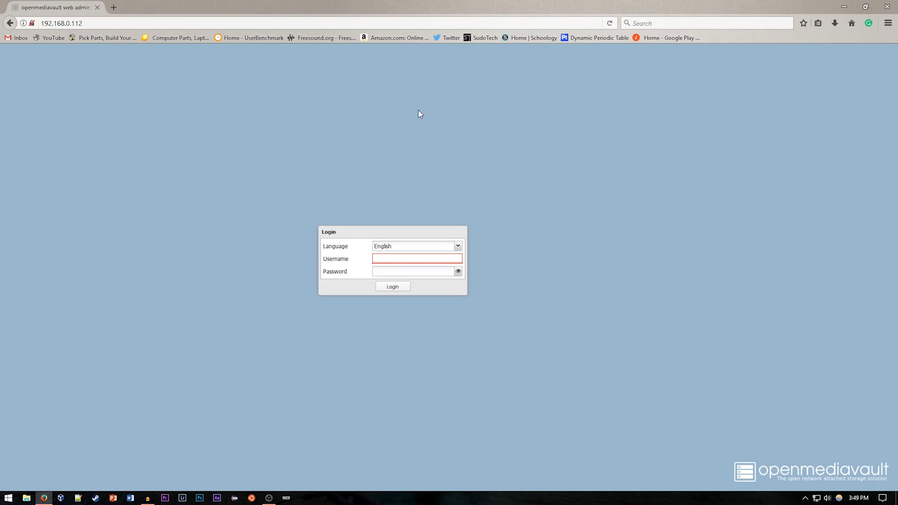
- Log in to the web admin with the administrator username and its password
{"action": "left_click", "coordinate": [433, 257]}
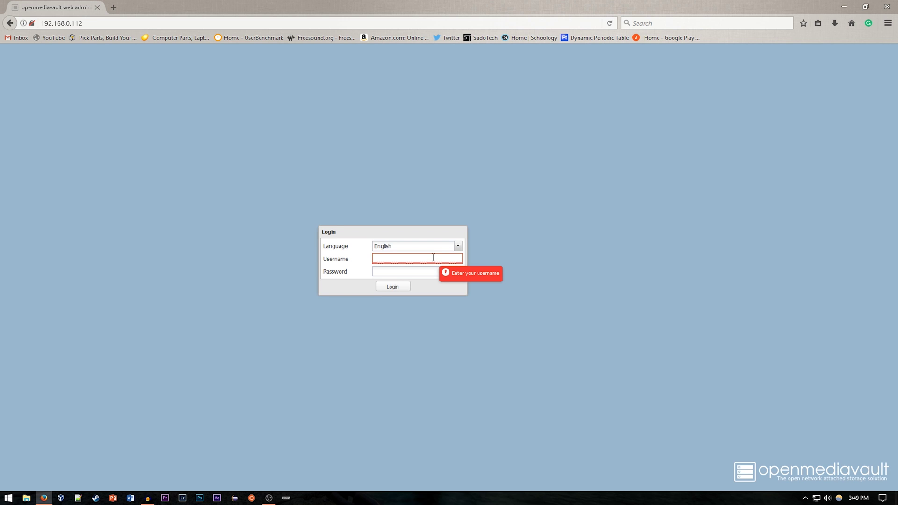
{"action": "type", "text": "admin"}
{"action": "key", "text": "Tab"}
{"action": "type", "text": "open"}
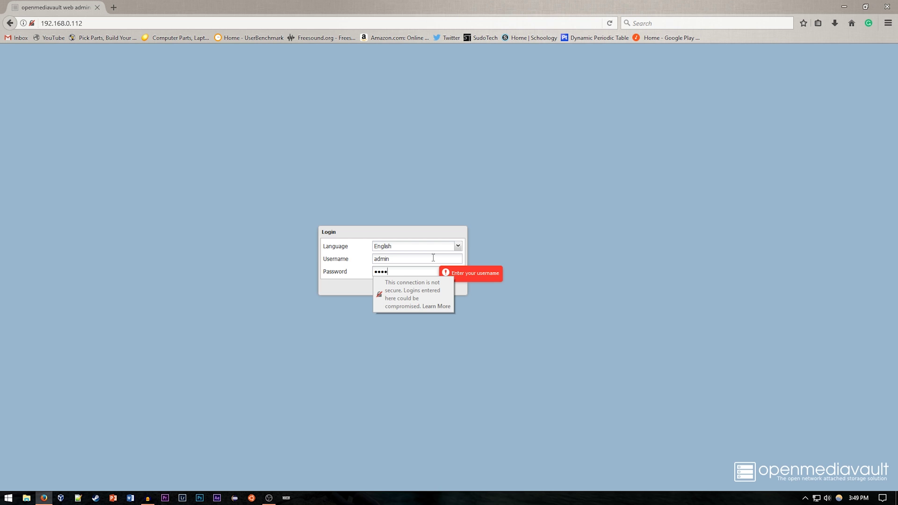
{"action": "type", "text": "mediavau"}
{"action": "key", "text": "Return"}
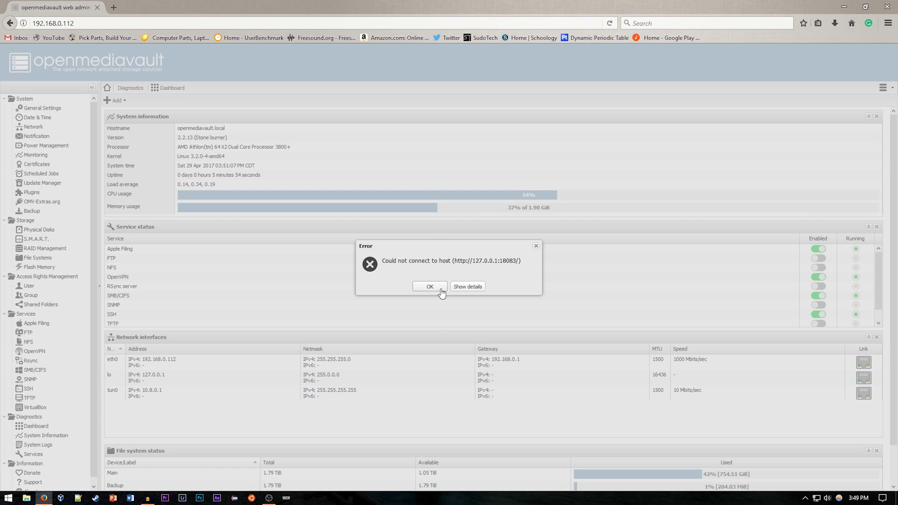
- Dismiss the could-not-connect-to-host error and glance over the Dashboard panels
{"action": "left_click", "coordinate": [434, 287]}
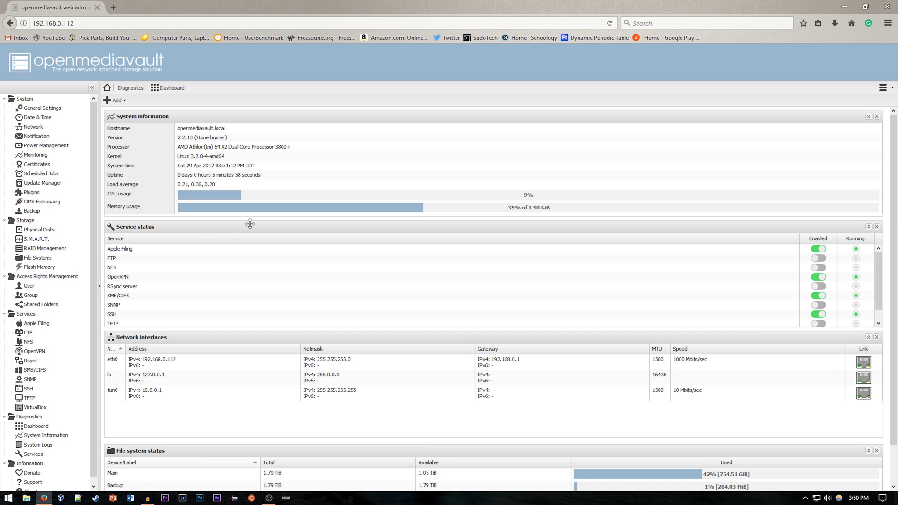
{"action": "scroll", "coordinate": [250, 224], "scroll_direction": "down", "scroll_amount": 1}
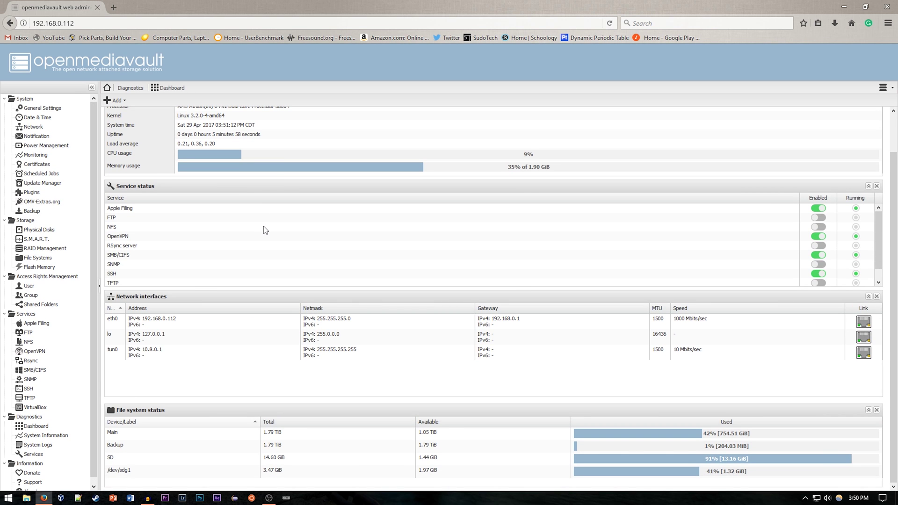
{"action": "scroll", "coordinate": [265, 230], "scroll_direction": "up", "scroll_amount": 1}
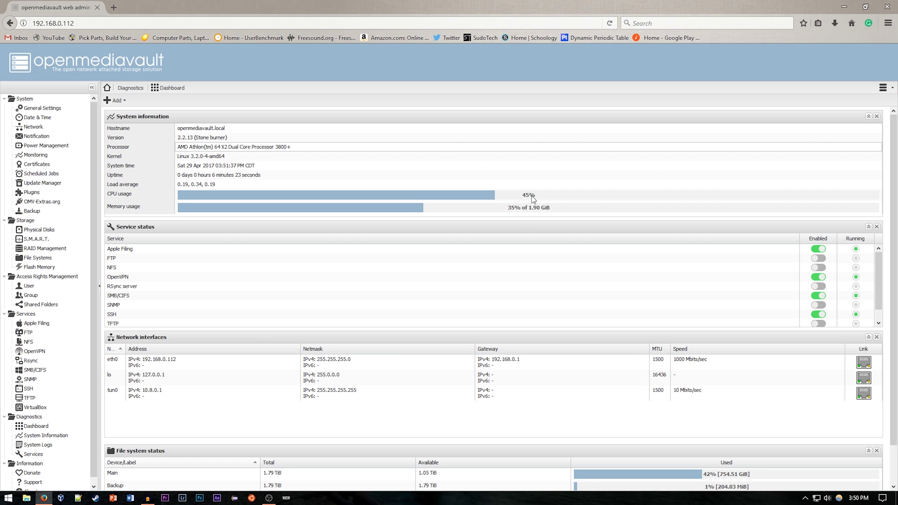
- Review the CPU usage reading and the eth0 link speed on the Dashboard
{"action": "left_click", "coordinate": [450, 195]}
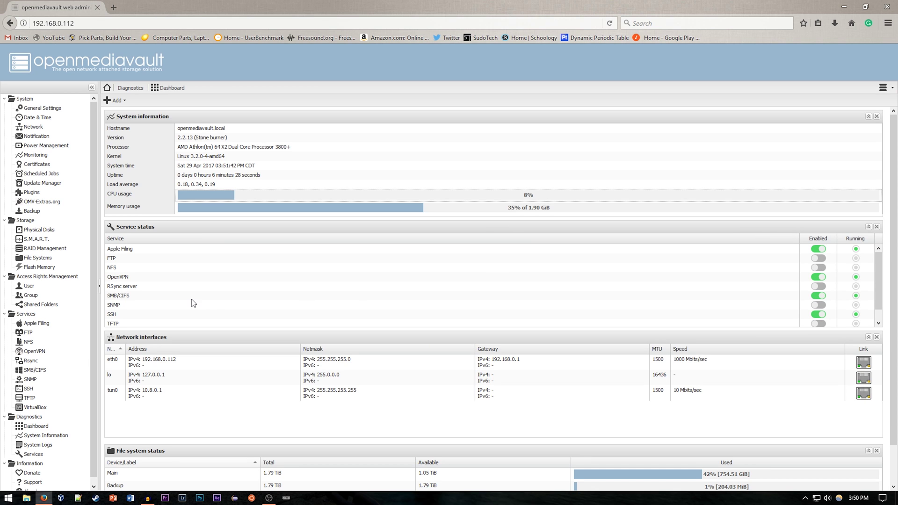
{"action": "scroll", "coordinate": [192, 299], "scroll_direction": "down", "scroll_amount": 1}
{"action": "scroll", "coordinate": [190, 285], "scroll_direction": "up", "scroll_amount": 1}
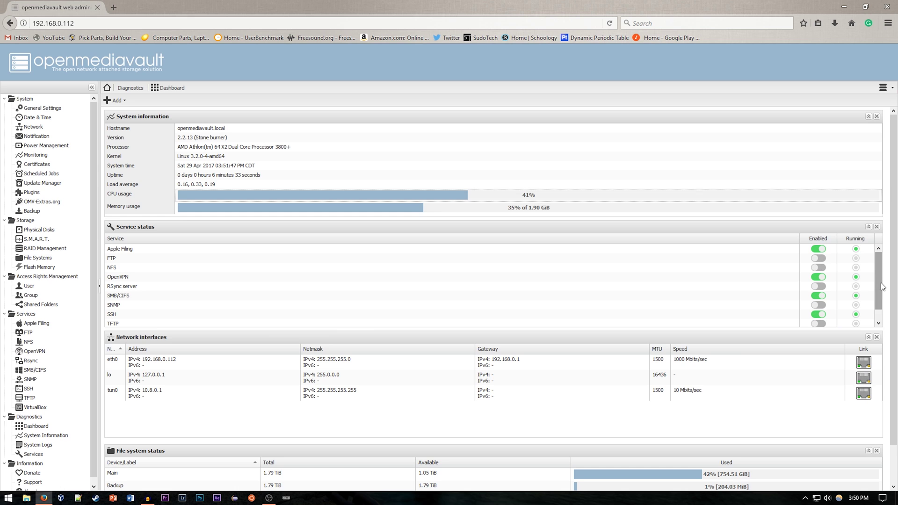
{"action": "scroll", "coordinate": [879, 301], "scroll_direction": "down", "scroll_amount": 1}
{"action": "left_click_drag", "start_coordinate": [879, 301], "coordinate": [878, 269]}
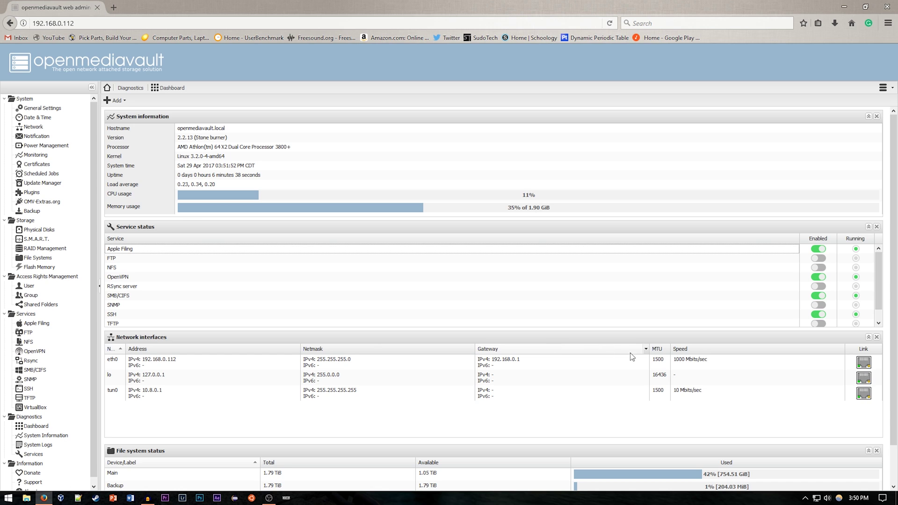
{"action": "left_click", "coordinate": [697, 365]}
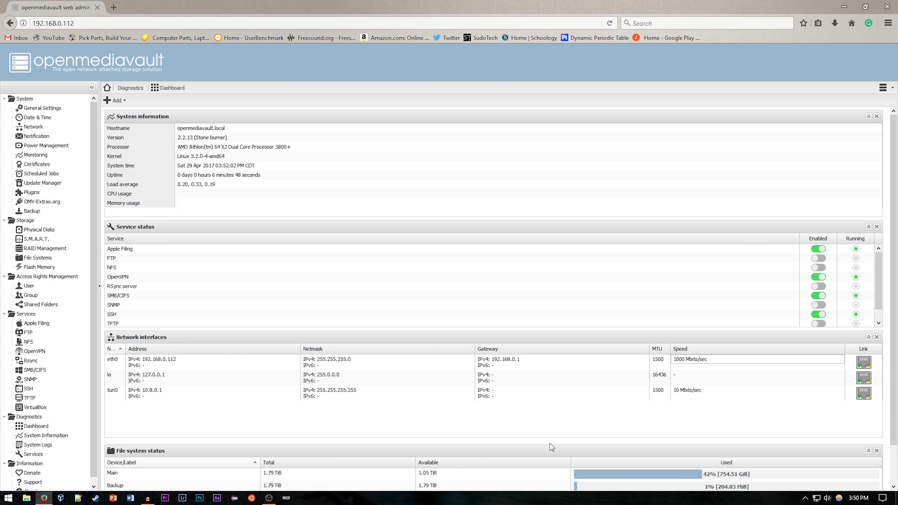
- Review the Main, Backup, SD and /dev/sdg1 file system entries, then open Storage > File Systems
{"action": "scroll", "coordinate": [544, 381], "scroll_direction": "down", "scroll_amount": 1}
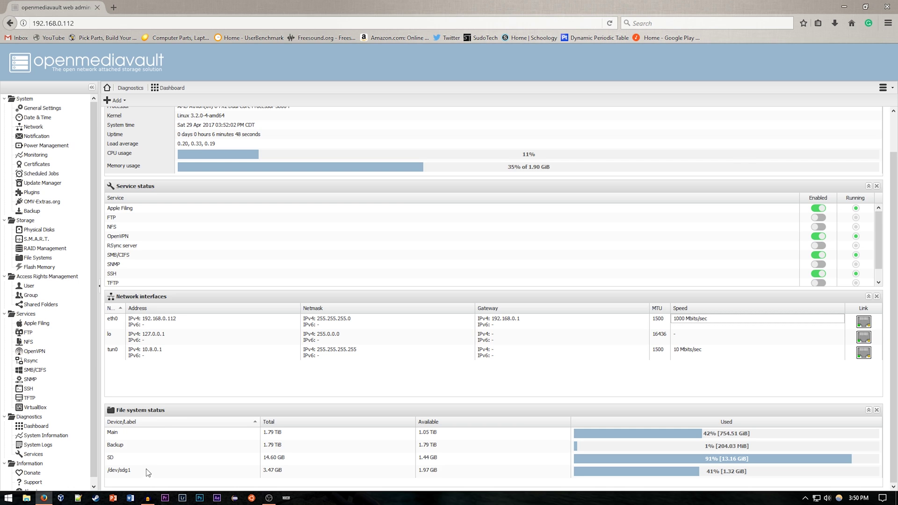
{"action": "left_click", "coordinate": [184, 434]}
{"action": "left_click", "coordinate": [180, 444]}
{"action": "left_click", "coordinate": [177, 458]}
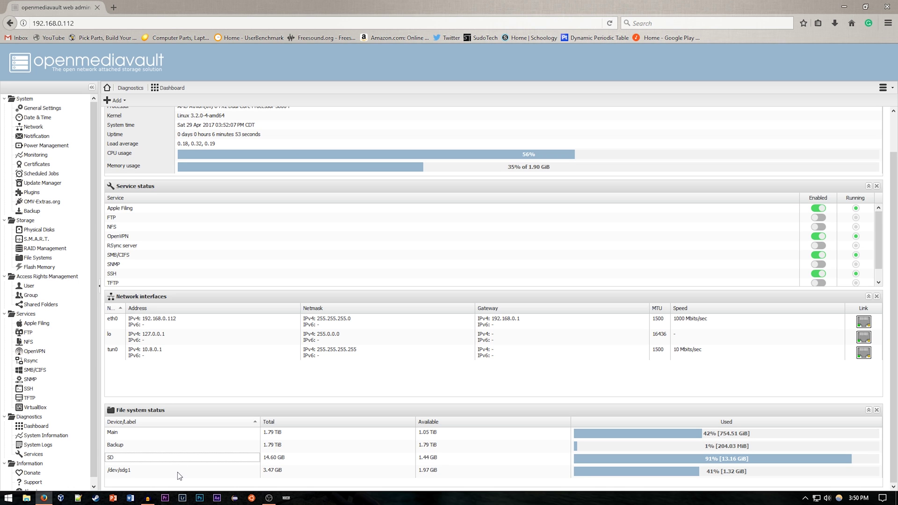
{"action": "left_click", "coordinate": [178, 472]}
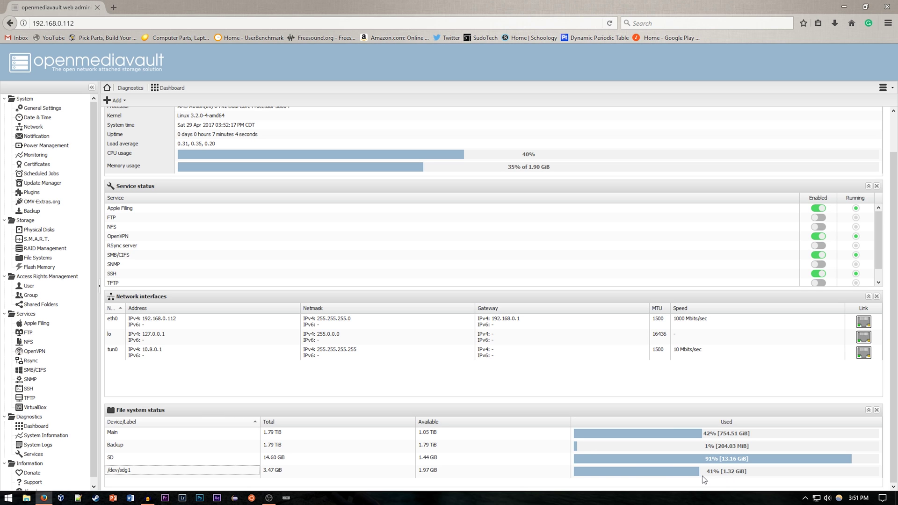
{"action": "left_click", "coordinate": [117, 460]}
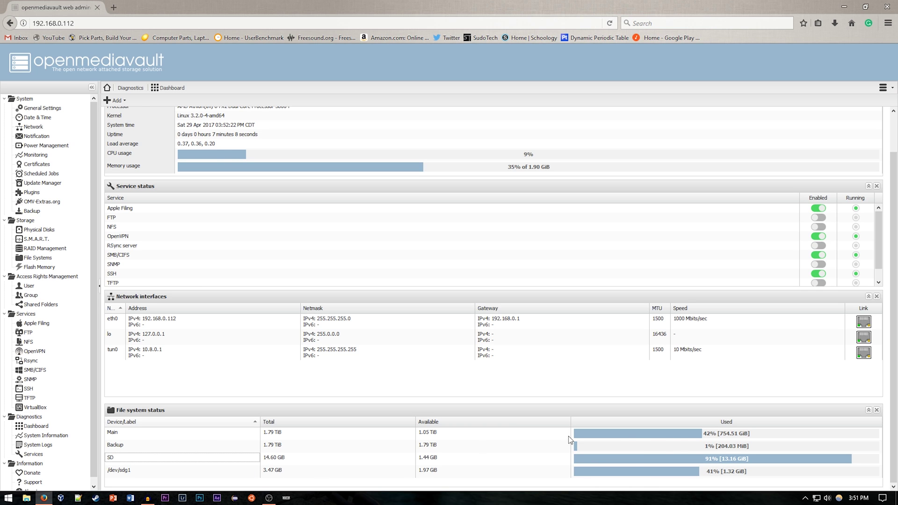
{"action": "left_click", "coordinate": [133, 436]}
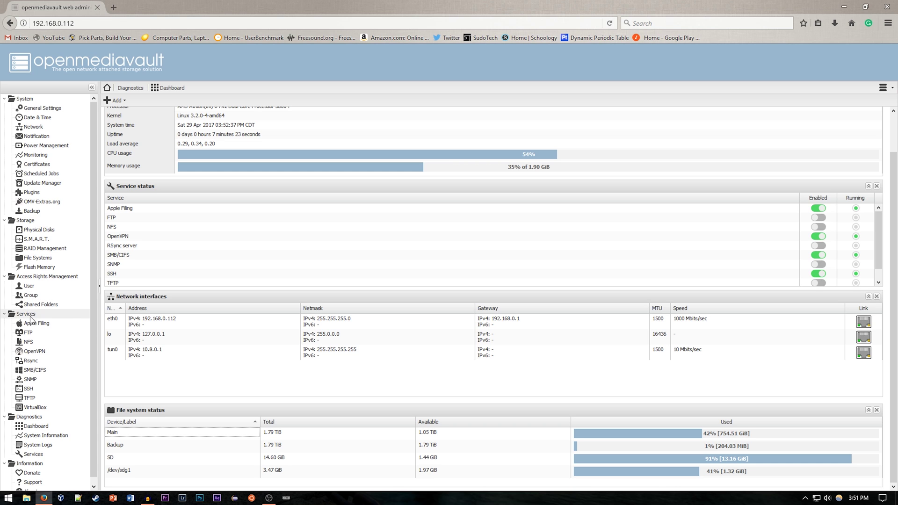
{"action": "left_click", "coordinate": [36, 258]}
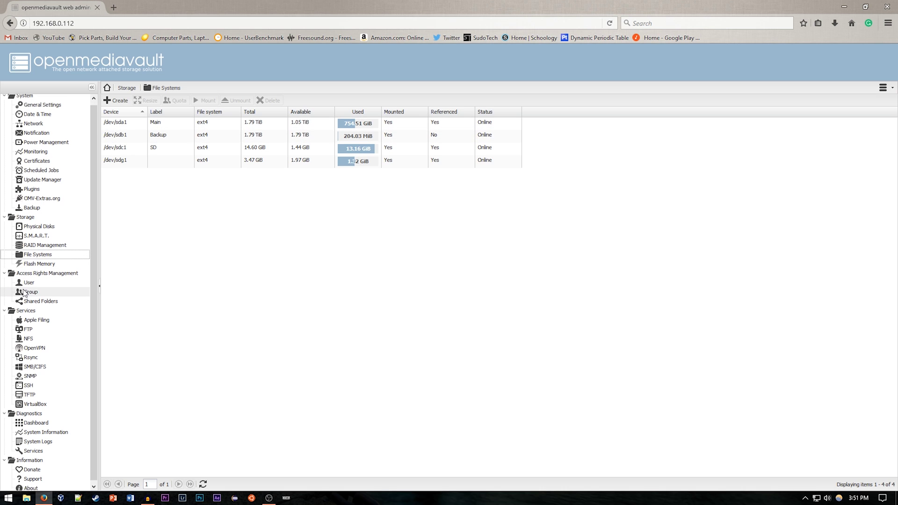
- Scroll the navigation tree down and open the Apple Filing service settings
{"action": "scroll", "coordinate": [28, 281], "scroll_direction": "down", "scroll_amount": 1}
{"action": "scroll", "coordinate": [25, 287], "scroll_direction": "down", "scroll_amount": 1}
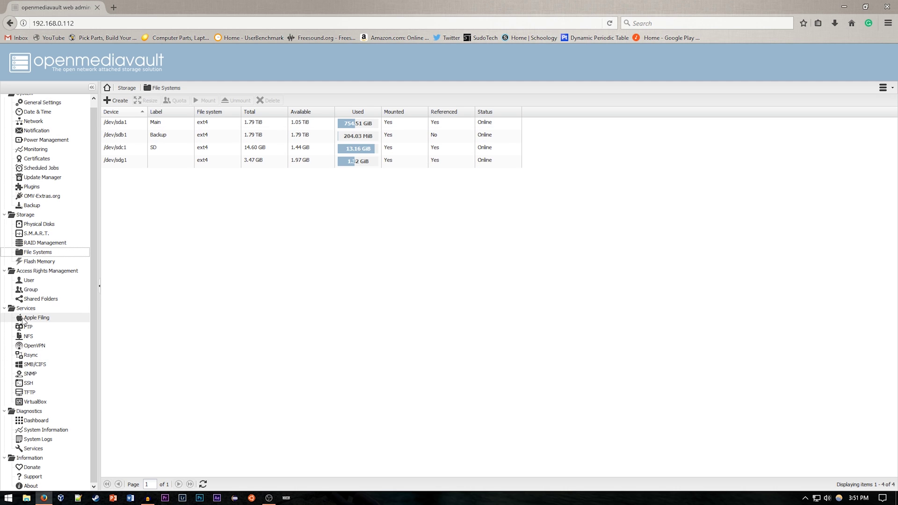
{"action": "left_click", "coordinate": [33, 318]}
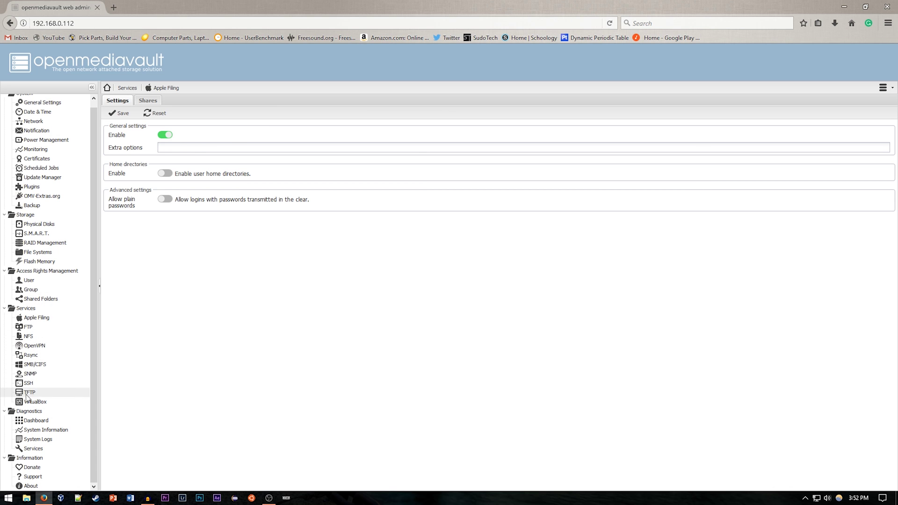
- Reload Apple Filing settings: enabled, with home directories and plain-password logins off
{"action": "left_click", "coordinate": [36, 317]}
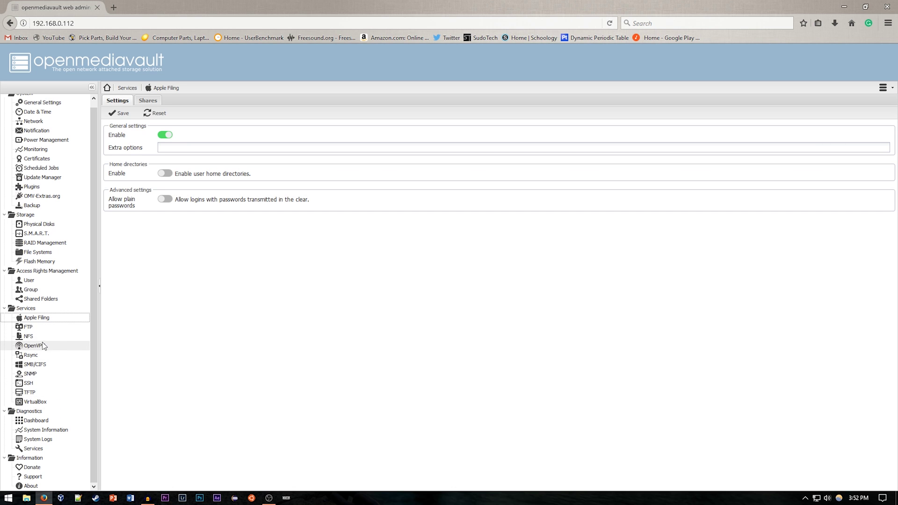
- Turn off the SSH service and save the setting
{"action": "left_click", "coordinate": [28, 384]}
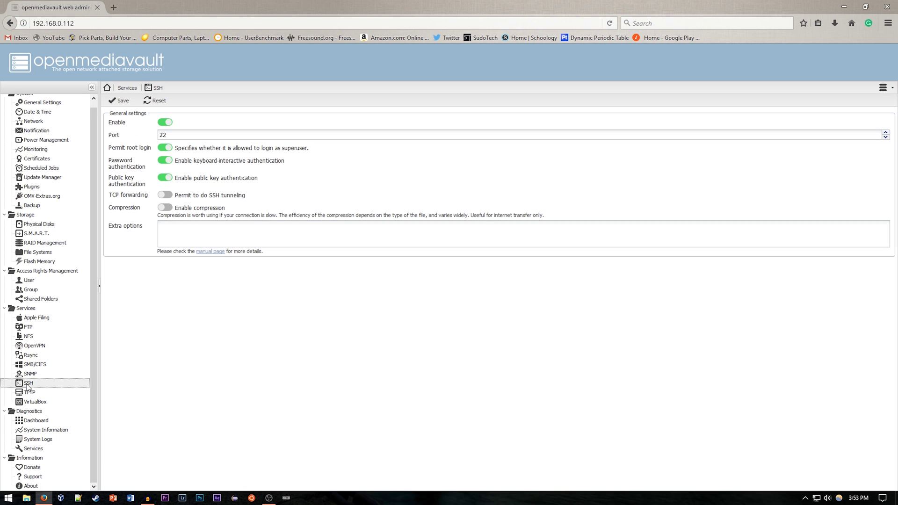
{"action": "left_click", "coordinate": [164, 122]}
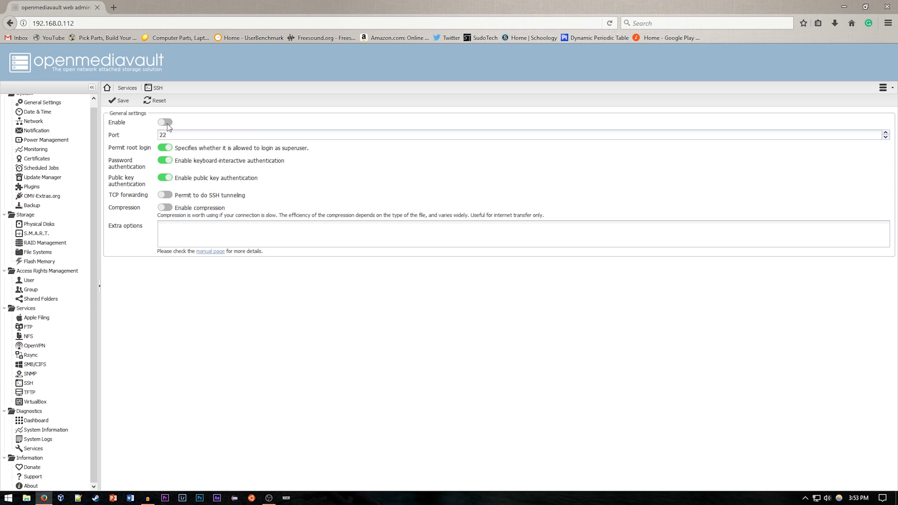
{"action": "left_click", "coordinate": [117, 101]}
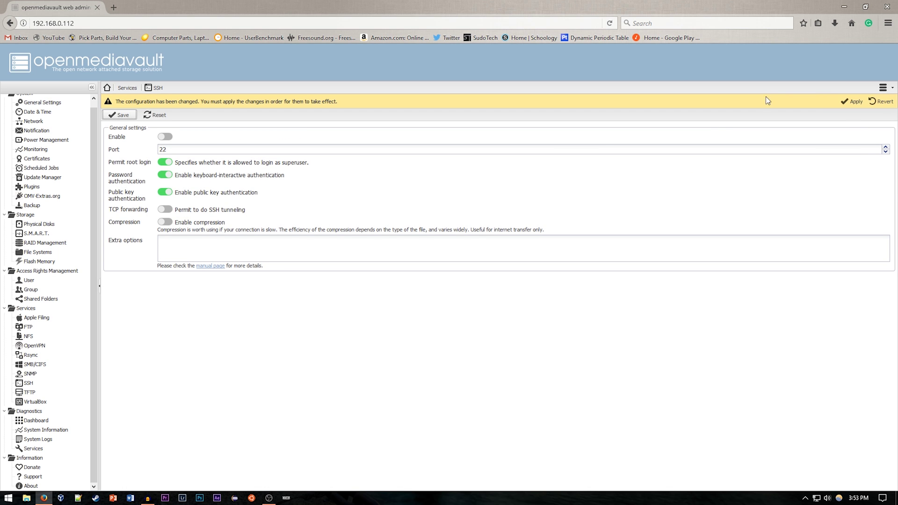
- Apply and confirm the pending configuration changes, then go to VirtualBox settings
{"action": "left_click", "coordinate": [852, 102]}
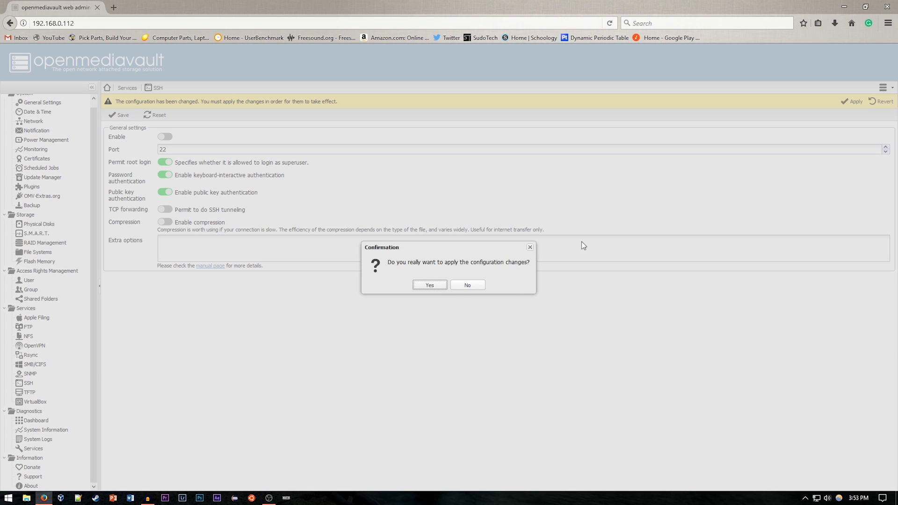
{"action": "left_click", "coordinate": [440, 286]}
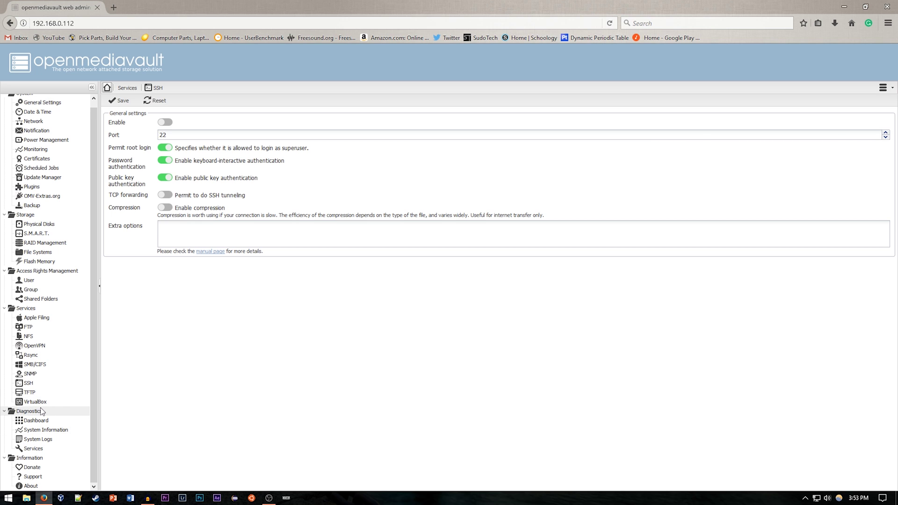
{"action": "left_click", "coordinate": [41, 403]}
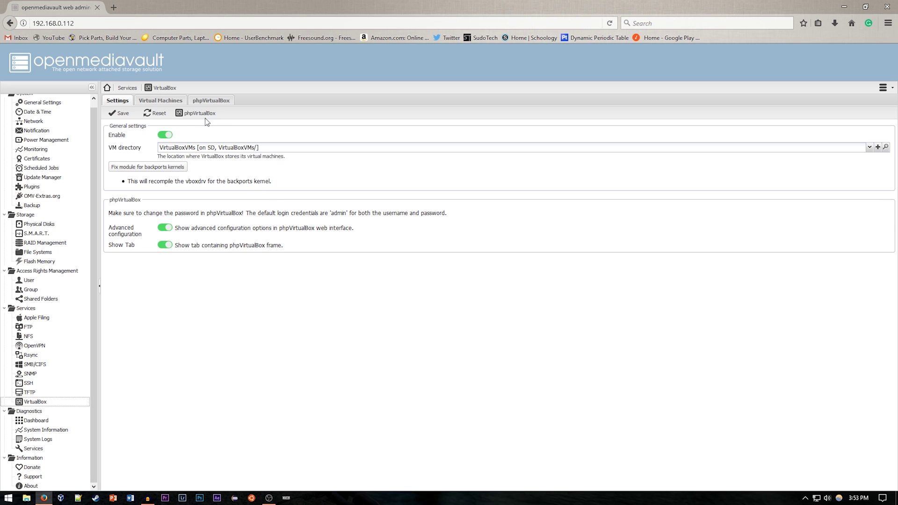
- Dismiss the phpVirtualBox errors and show VirtualBox Settings with VMs stored on SD
{"action": "left_click", "coordinate": [160, 100]}
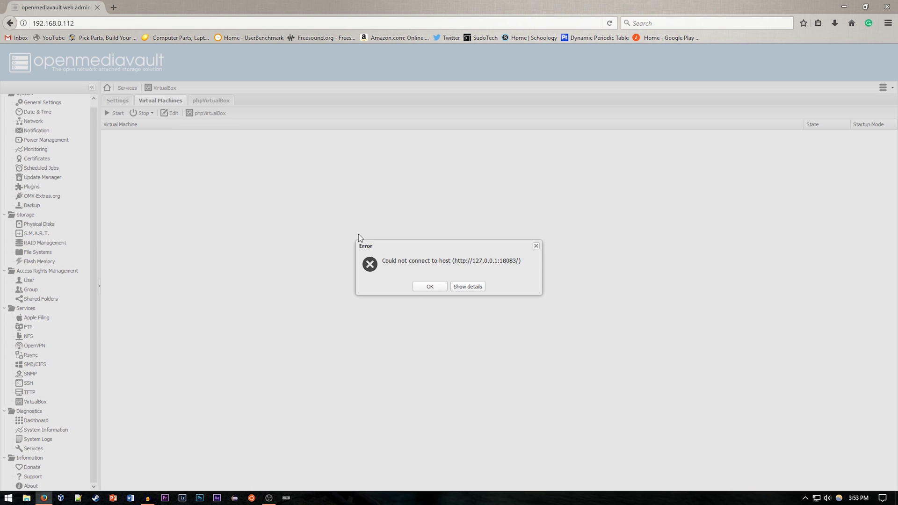
{"action": "left_click", "coordinate": [427, 287]}
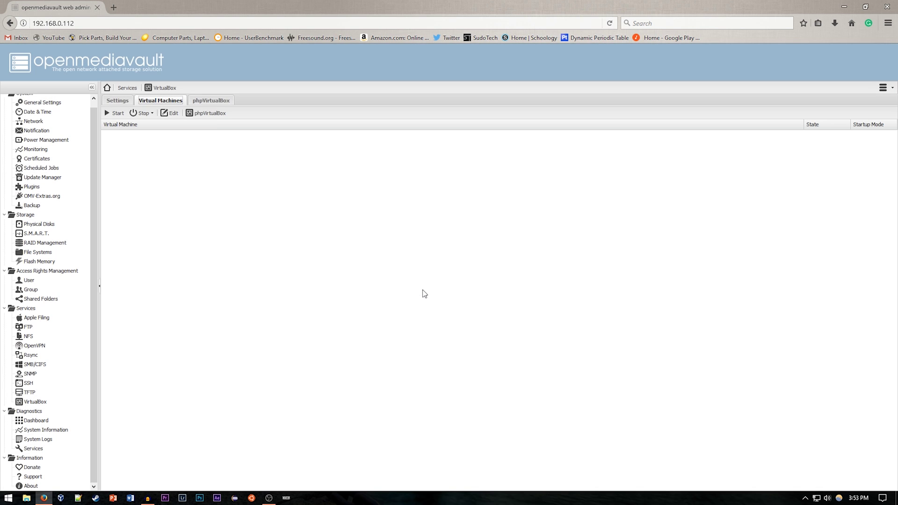
{"action": "left_click", "coordinate": [215, 105]}
{"action": "left_click", "coordinate": [140, 103]}
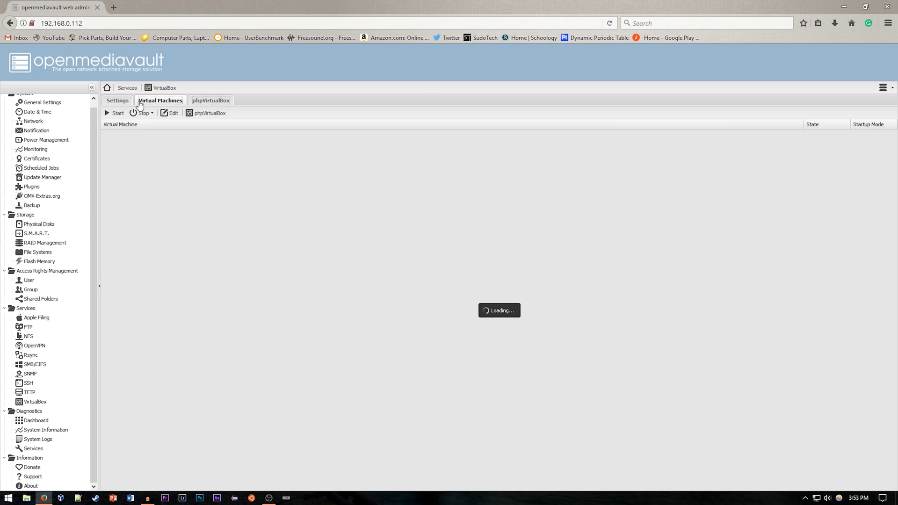
{"action": "left_click", "coordinate": [427, 286]}
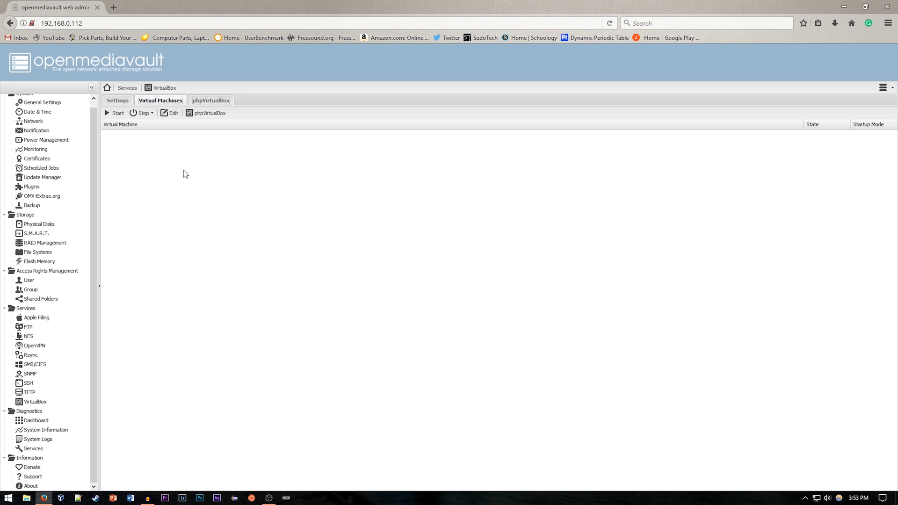
{"action": "left_click", "coordinate": [117, 100]}
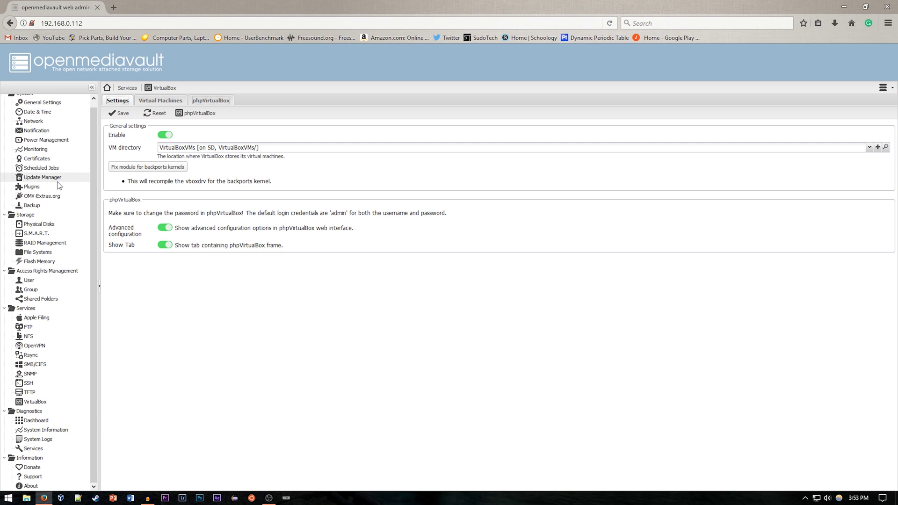
{"action": "scroll", "coordinate": [58, 186], "scroll_direction": "up", "scroll_amount": 1}
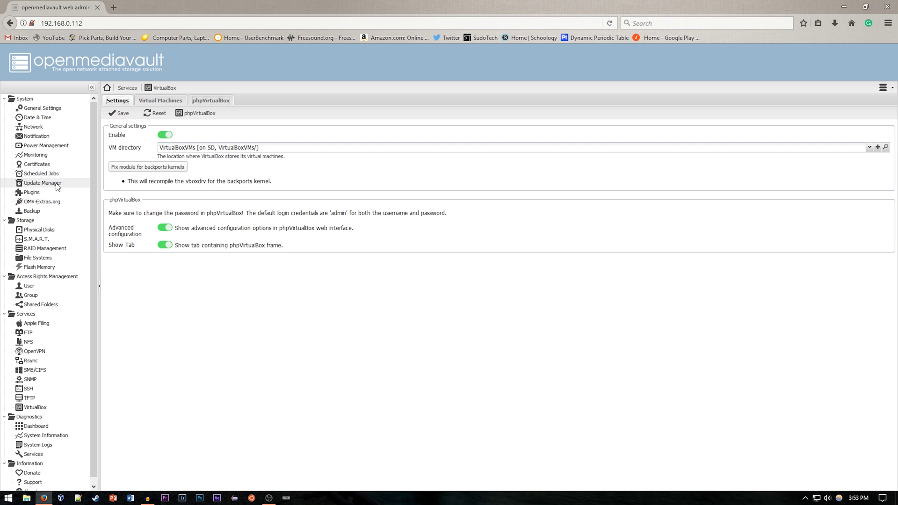
- Open System > Plugins and browse the package list from backup down to virtualization
{"action": "left_click", "coordinate": [38, 195]}
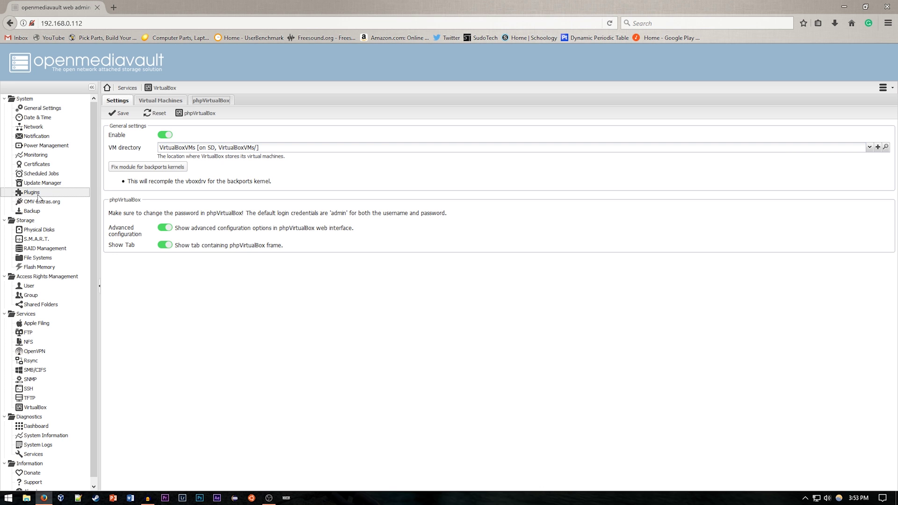
{"action": "scroll", "coordinate": [386, 274], "scroll_direction": "down", "scroll_amount": 2}
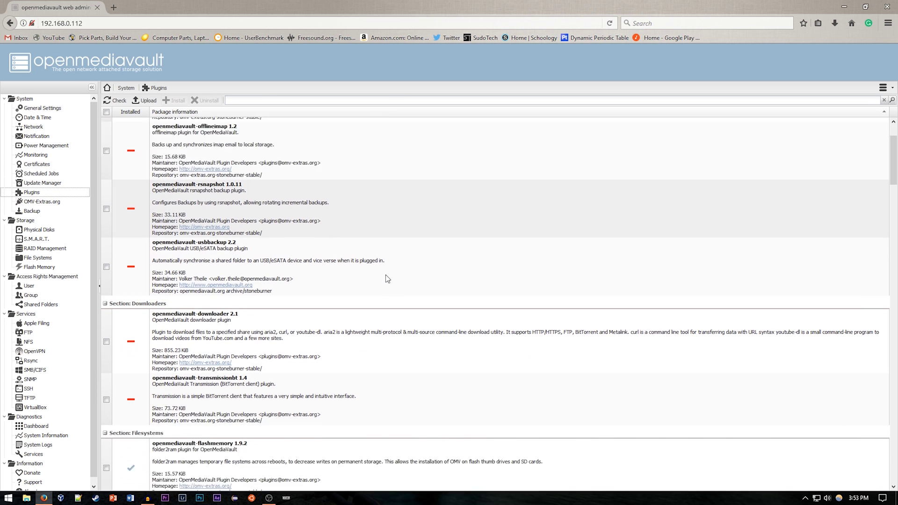
{"action": "scroll", "coordinate": [388, 275], "scroll_direction": "up", "scroll_amount": 2}
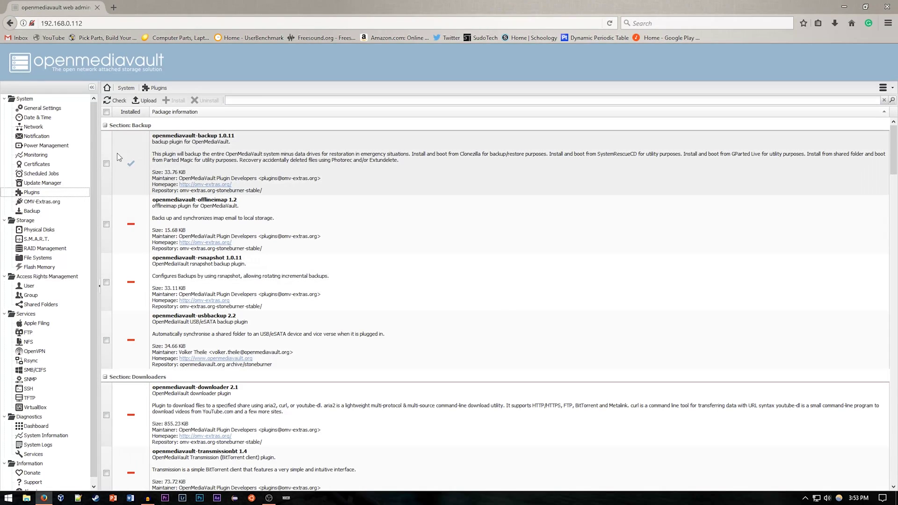
{"action": "scroll", "coordinate": [398, 299], "scroll_direction": "down", "scroll_amount": 15}
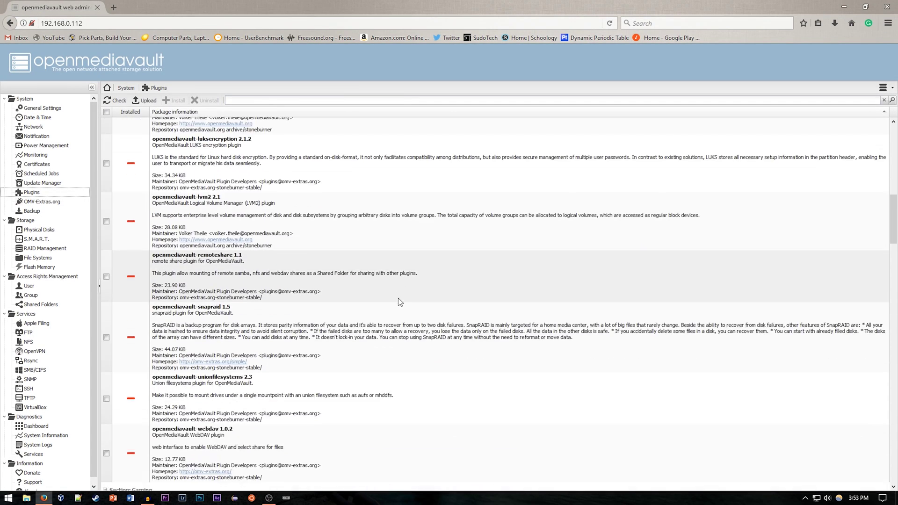
{"action": "scroll", "coordinate": [400, 300], "scroll_direction": "down", "scroll_amount": 20}
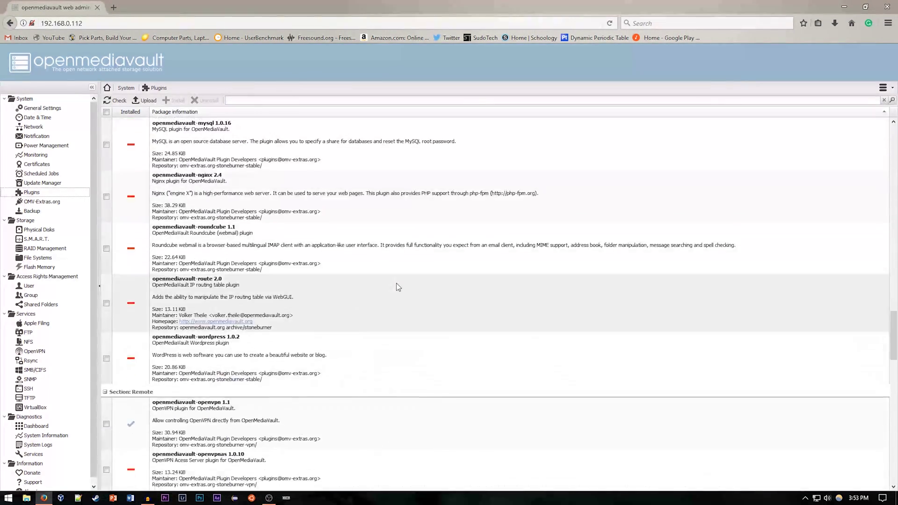
{"action": "scroll", "coordinate": [395, 273], "scroll_direction": "down", "scroll_amount": 10}
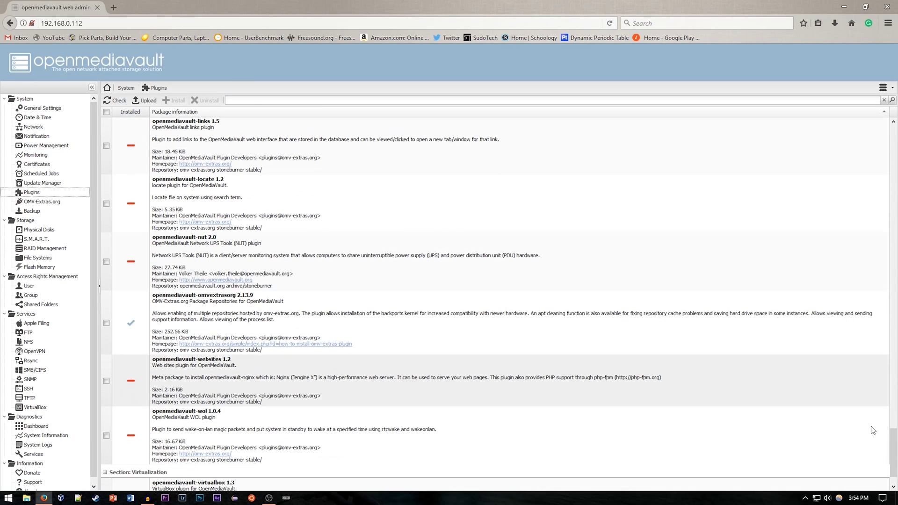
{"action": "scroll", "coordinate": [866, 374], "scroll_direction": "down", "scroll_amount": 2}
{"action": "scroll", "coordinate": [833, 234], "scroll_direction": "up", "scroll_amount": 2}
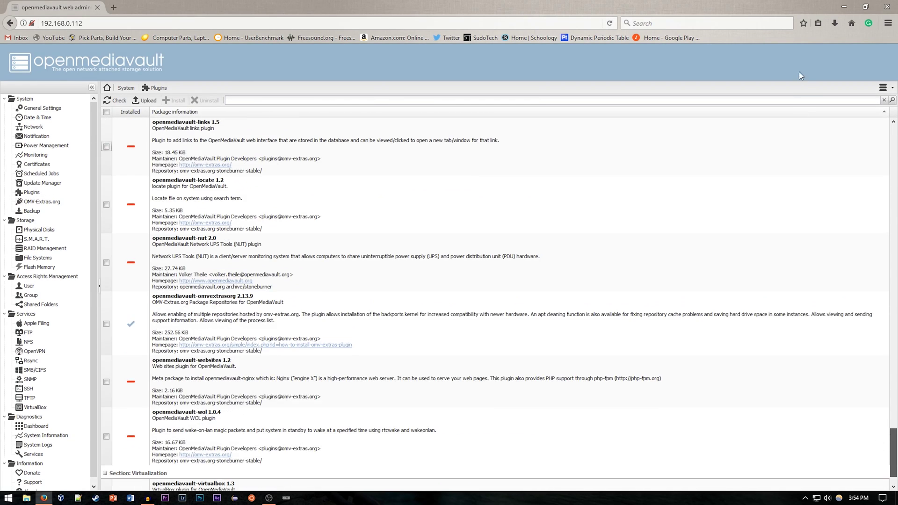
{"action": "left_click_drag", "start_coordinate": [893, 456], "coordinate": [894, 140]}
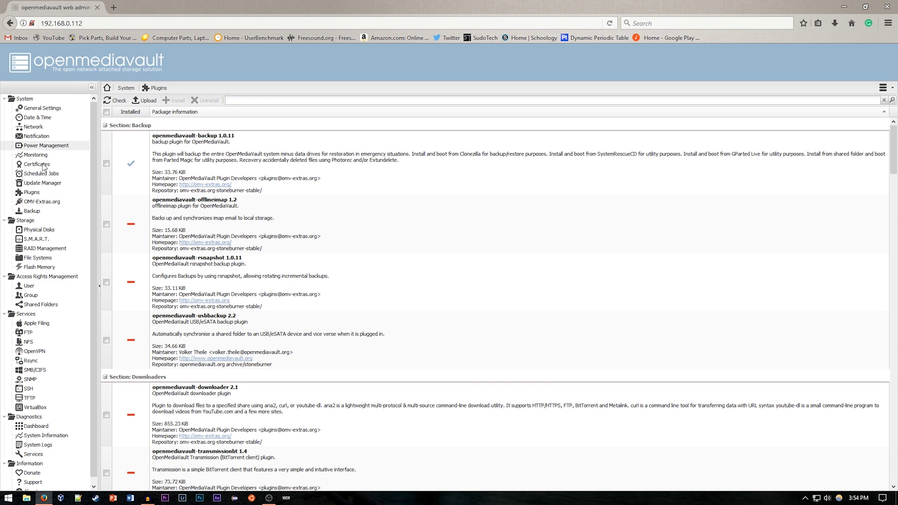
- Open OMV-Extras.org to see the OMV-Extras.org, VPN and Virtualbox repos enabled
{"action": "left_click", "coordinate": [39, 205]}
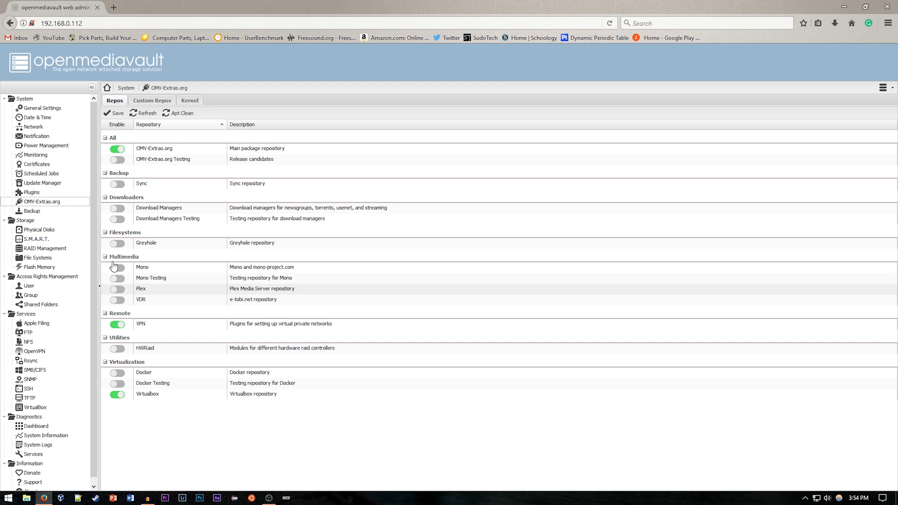
- Back in Plugins, select the openvpn and openvpnas packages in the Remote section
{"action": "left_click", "coordinate": [39, 195]}
{"action": "scroll", "coordinate": [868, 425], "scroll_direction": "down", "scroll_amount": 15}
{"action": "scroll", "coordinate": [870, 403], "scroll_direction": "up", "scroll_amount": 8}
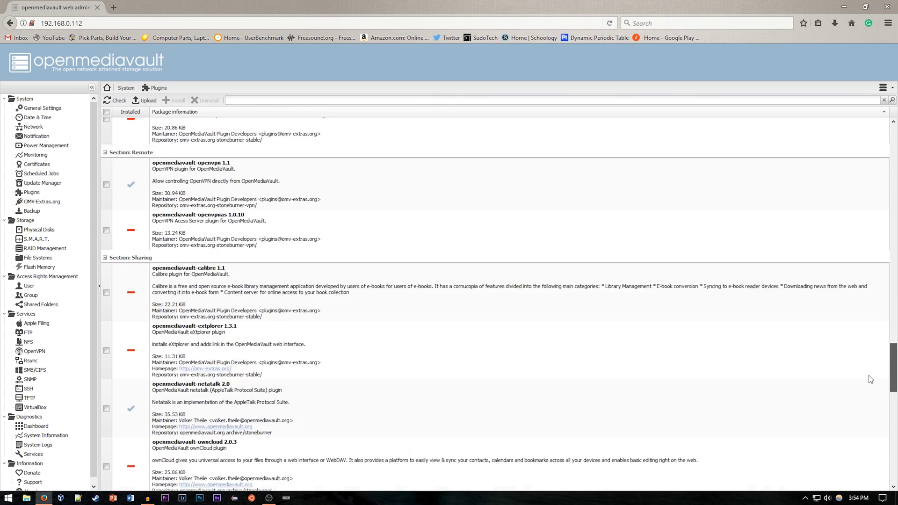
{"action": "scroll", "coordinate": [869, 374], "scroll_direction": "down", "scroll_amount": 5}
{"action": "scroll", "coordinate": [868, 369], "scroll_direction": "up", "scroll_amount": 4}
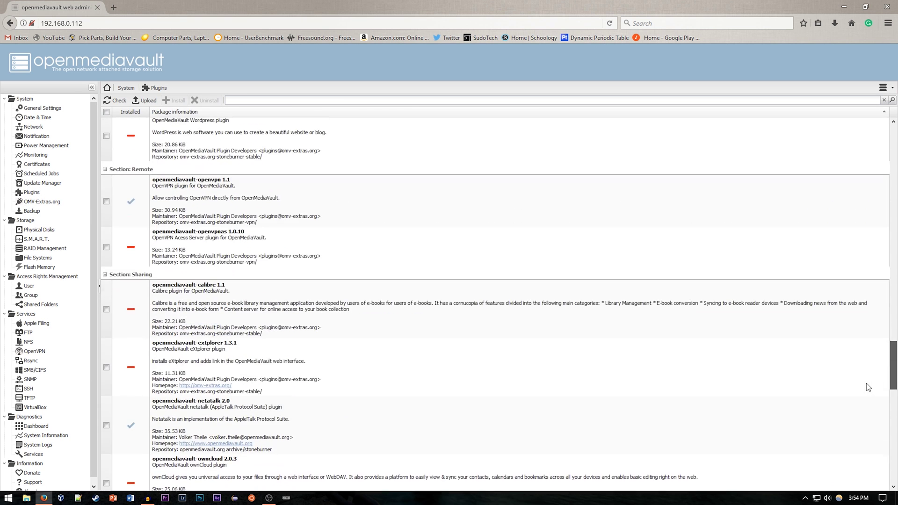
{"action": "scroll", "coordinate": [264, 254], "scroll_direction": "down", "scroll_amount": 2}
{"action": "left_click", "coordinate": [270, 217]}
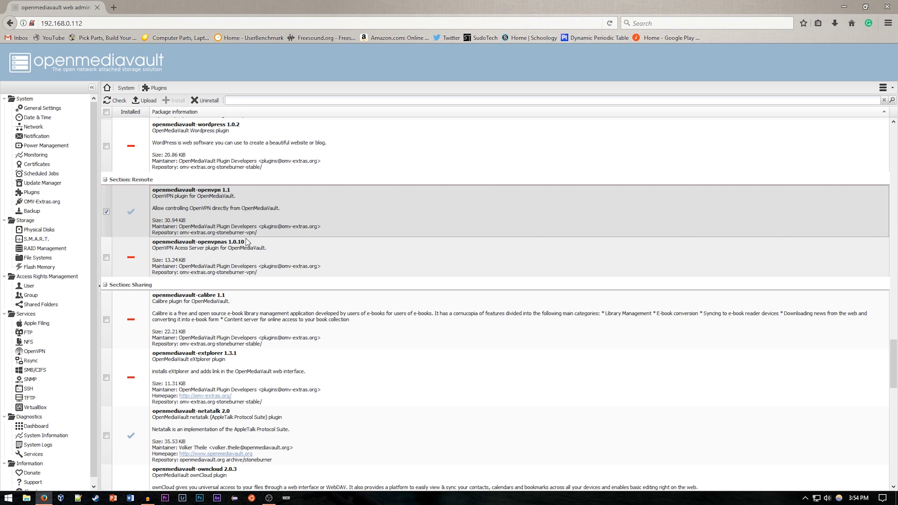
{"action": "left_click", "coordinate": [246, 254]}
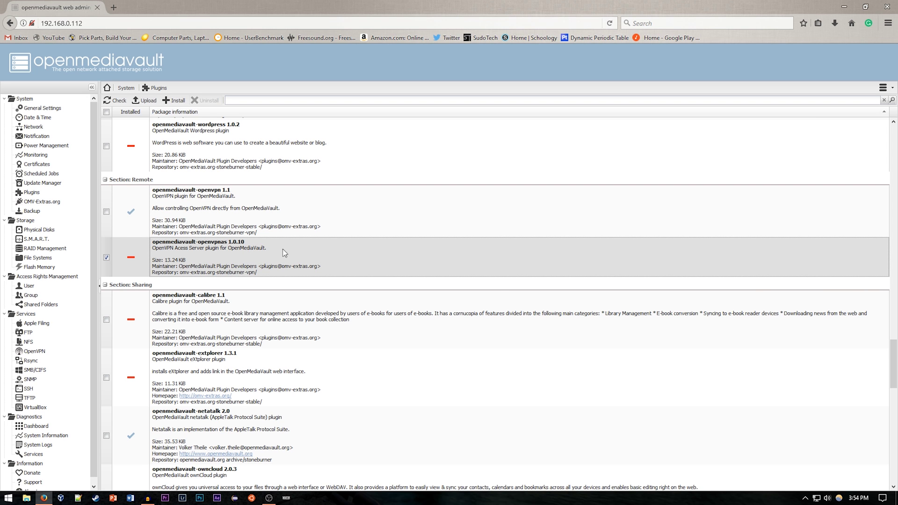
- Scroll further and select the installed virtualbox 1.3 plugin
{"action": "left_click_drag", "start_coordinate": [894, 362], "coordinate": [841, 467]}
{"action": "scroll", "coordinate": [842, 467], "scroll_direction": "down", "scroll_amount": 10}
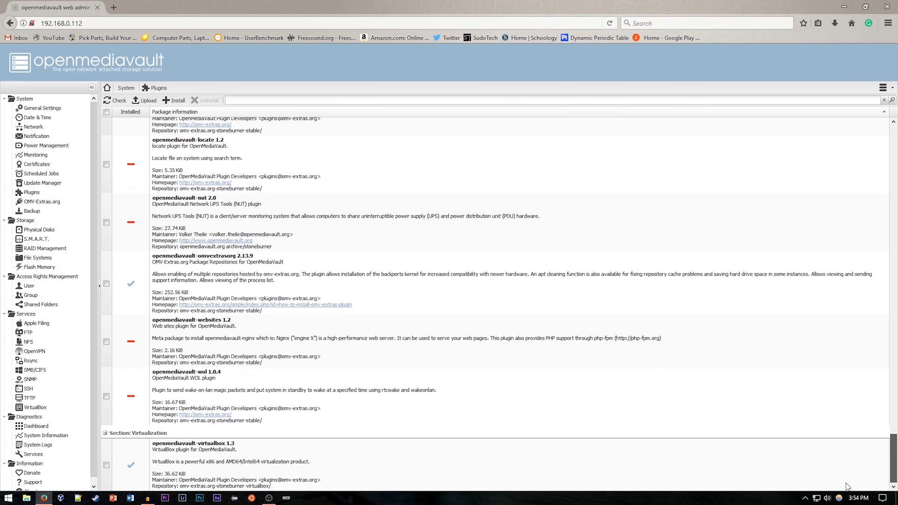
{"action": "left_click", "coordinate": [270, 468]}
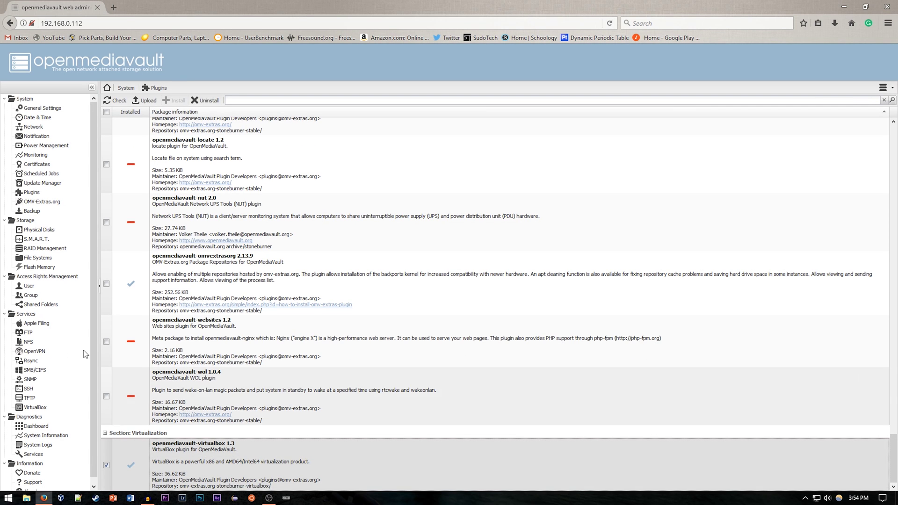
- Inspect the SMB/CIFS settings (WORKGROUP, home directories, WINS, Extra options), then return to the Diagnostics dashboard
{"action": "left_click", "coordinate": [35, 369]}
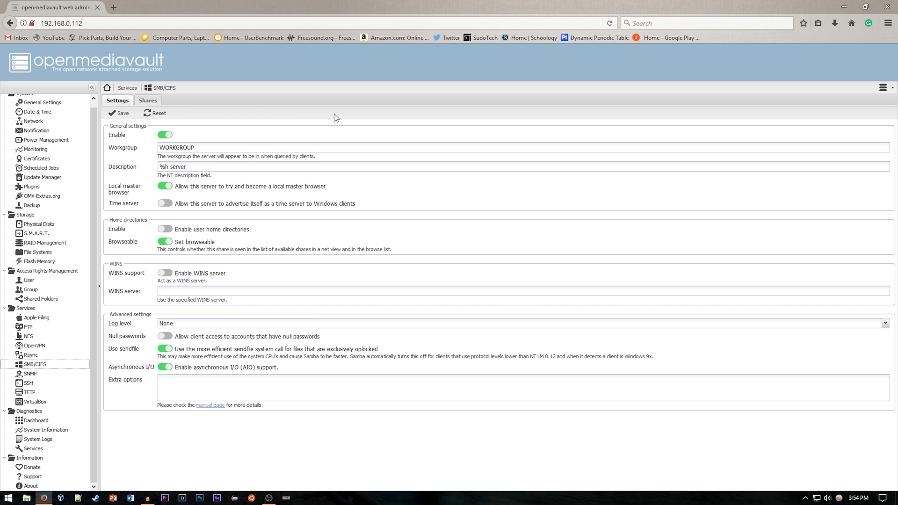
{"action": "left_click", "coordinate": [303, 396]}
{"action": "left_click", "coordinate": [36, 420]}
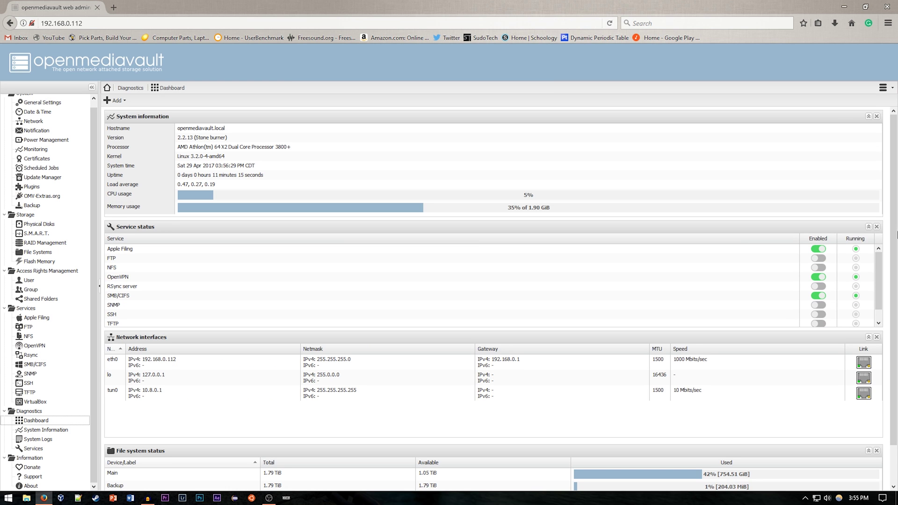
- Scroll the Dashboard panels: version 2.2.13, memory 35% of 1.90 GiB, eth0 at 1000 Mbits/sec
{"action": "scroll", "coordinate": [894, 267], "scroll_direction": "down", "scroll_amount": 1}
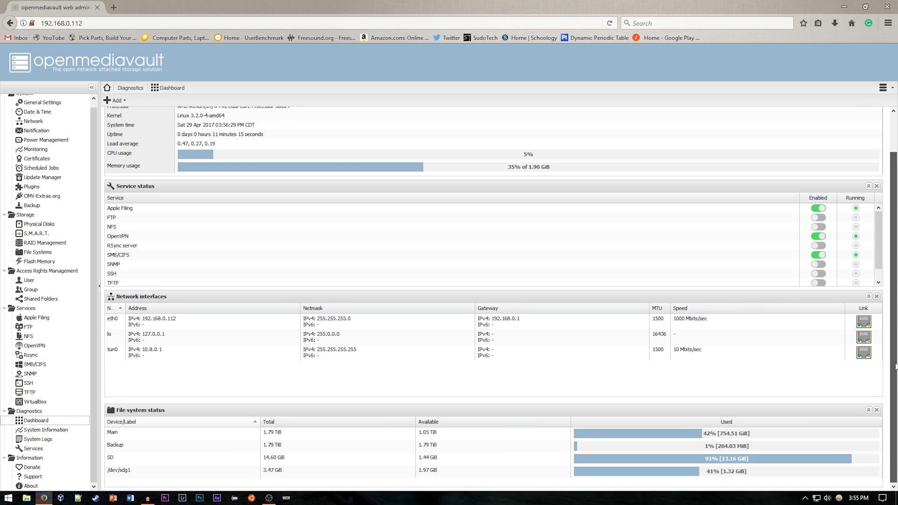
{"action": "scroll", "coordinate": [894, 267], "scroll_direction": "up", "scroll_amount": 1}
{"action": "scroll", "coordinate": [894, 141], "scroll_direction": "down", "scroll_amount": 1}
{"action": "scroll", "coordinate": [894, 117], "scroll_direction": "up", "scroll_amount": 1}
{"action": "scroll", "coordinate": [895, 71], "scroll_direction": "down", "scroll_amount": 1}
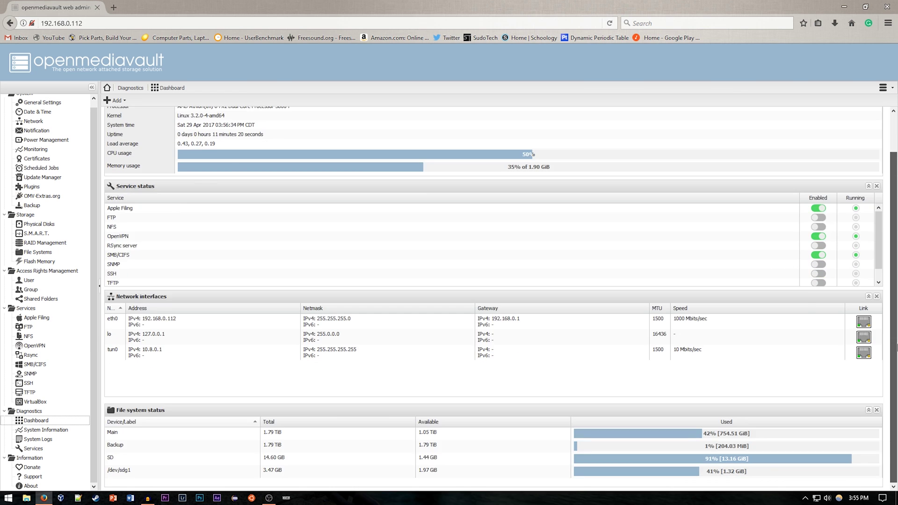
{"action": "scroll", "coordinate": [894, 37], "scroll_direction": "up", "scroll_amount": 1}
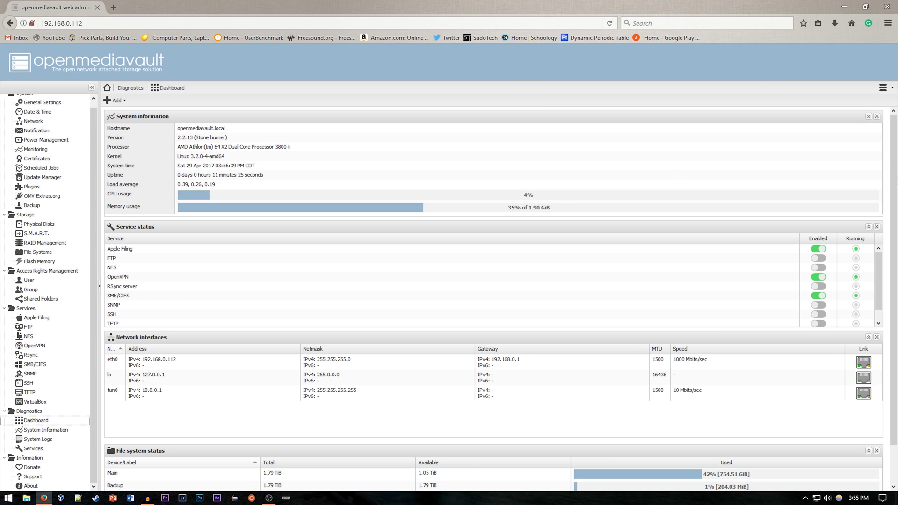
{"action": "scroll", "coordinate": [893, 149], "scroll_direction": "down", "scroll_amount": 1}
{"action": "scroll", "coordinate": [889, 121], "scroll_direction": "up", "scroll_amount": 1}
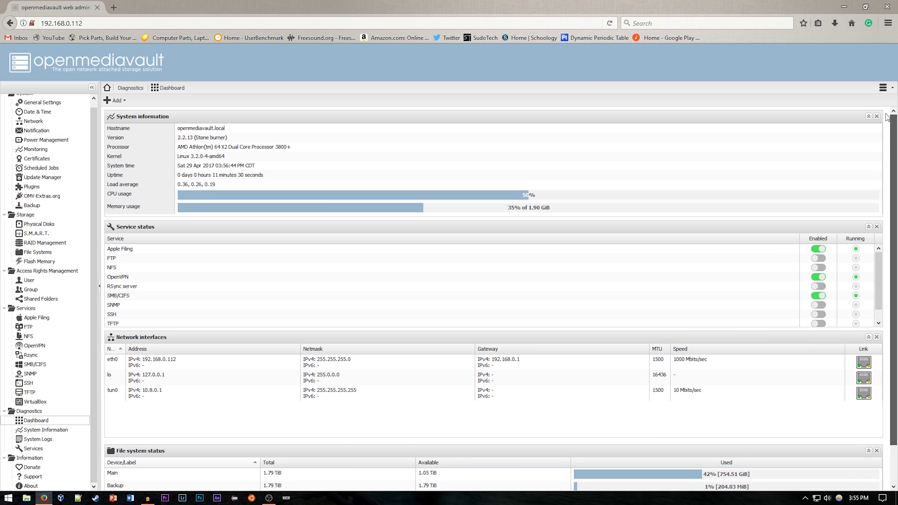